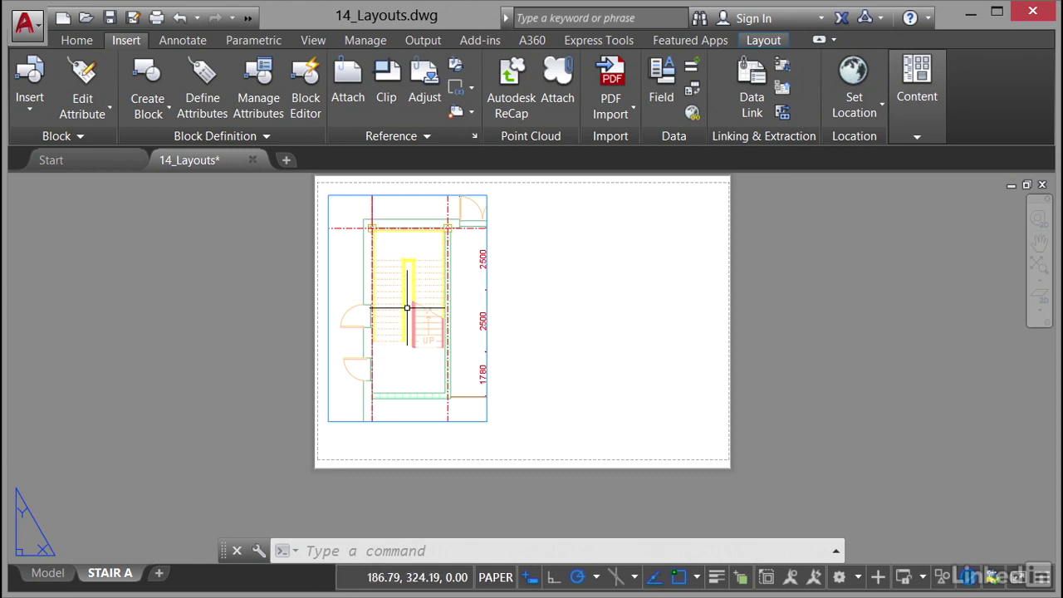
# Step: Examine the stair plan in the STAIR A layout's viewport, both close up and in relation to the sheet
pyautogui.scroll(2, 407, 304)
pyautogui.moveTo(413, 301); pyautogui.dragTo(423, 337, button='middle')
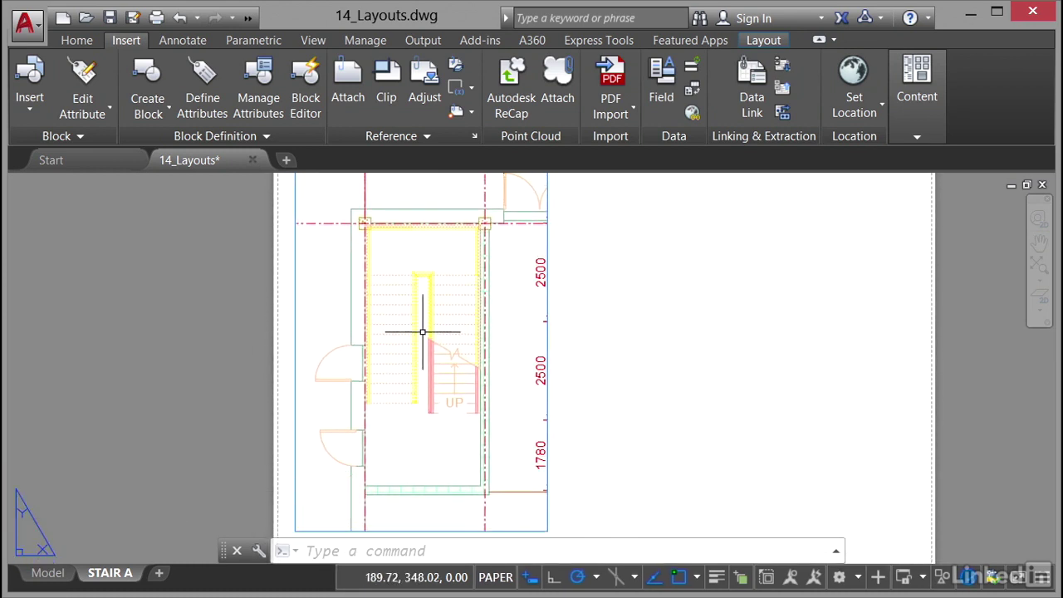
pyautogui.scroll(4, 423, 333)
pyautogui.scroll(2, 423, 332)
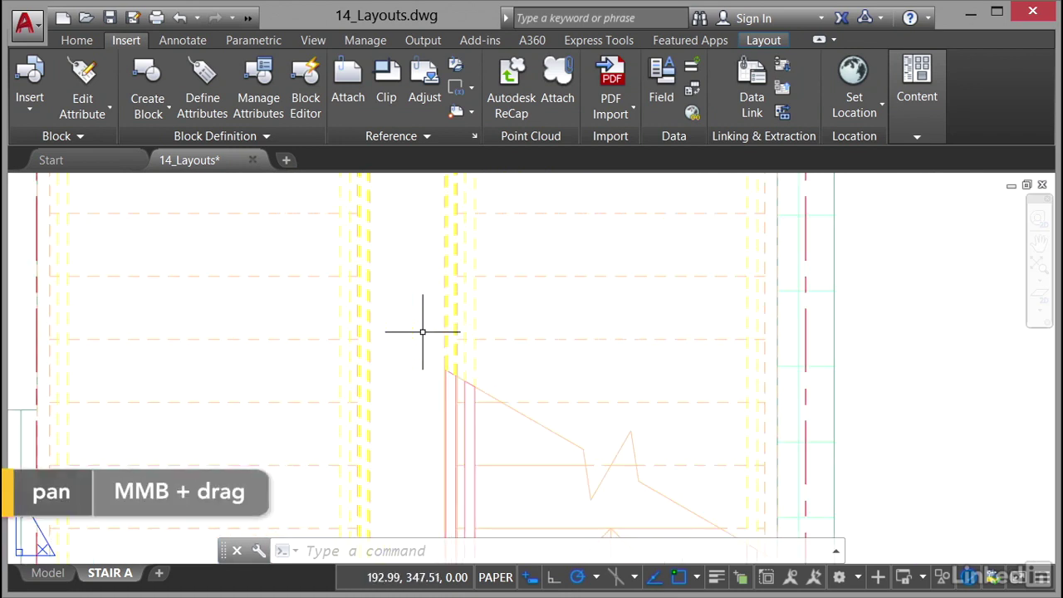
pyautogui.scroll(2, 423, 332)
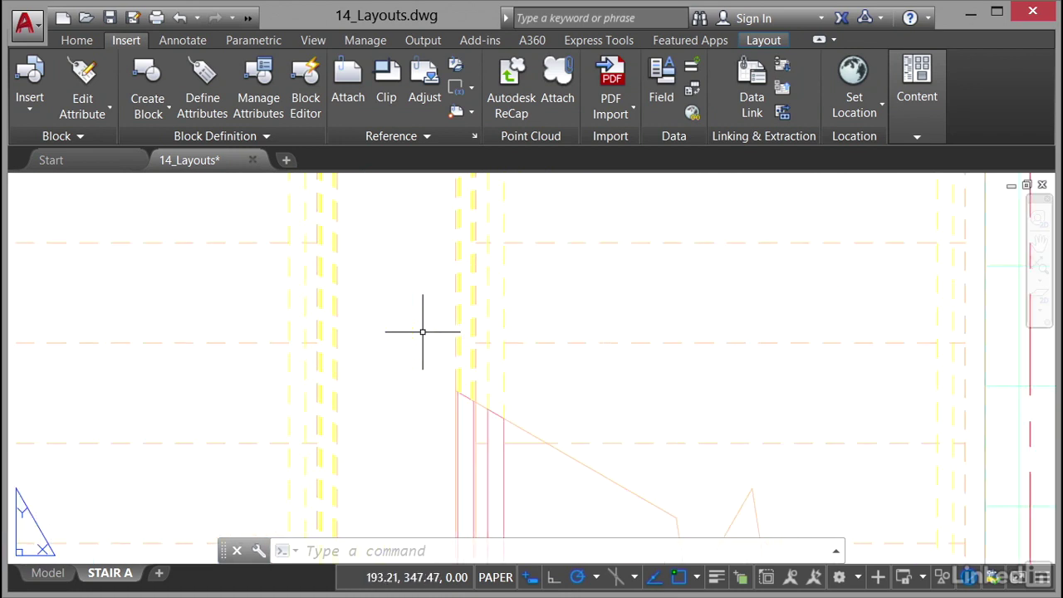
pyautogui.scroll(-3, 422, 332)
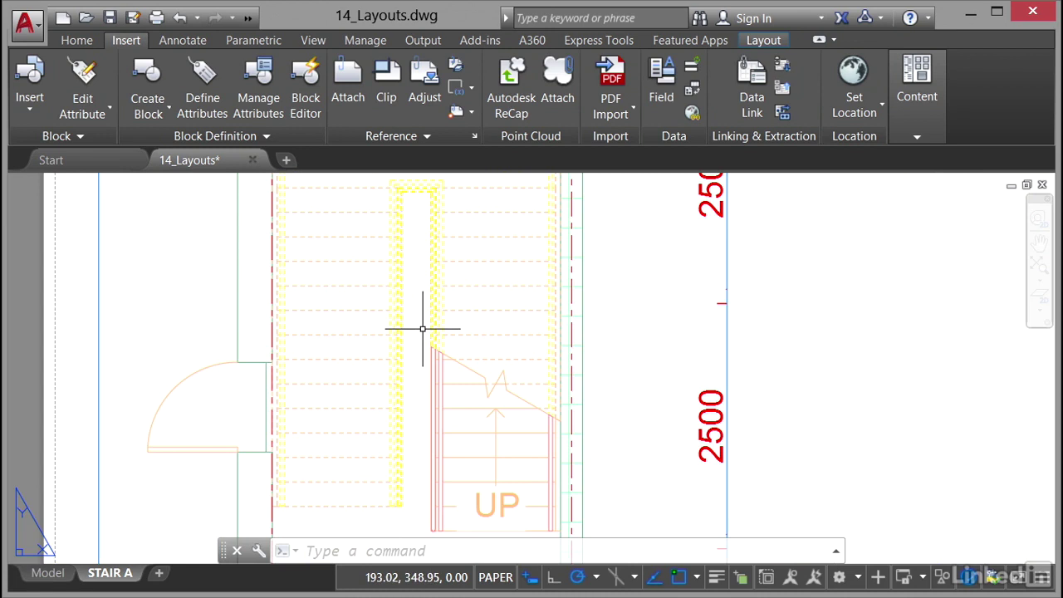
pyautogui.scroll(-4, 423, 328)
pyautogui.scroll(-1, 421, 312)
pyautogui.scroll(2, 422, 315)
pyautogui.moveTo(626, 267); pyautogui.dragTo(627, 285, button='middle')
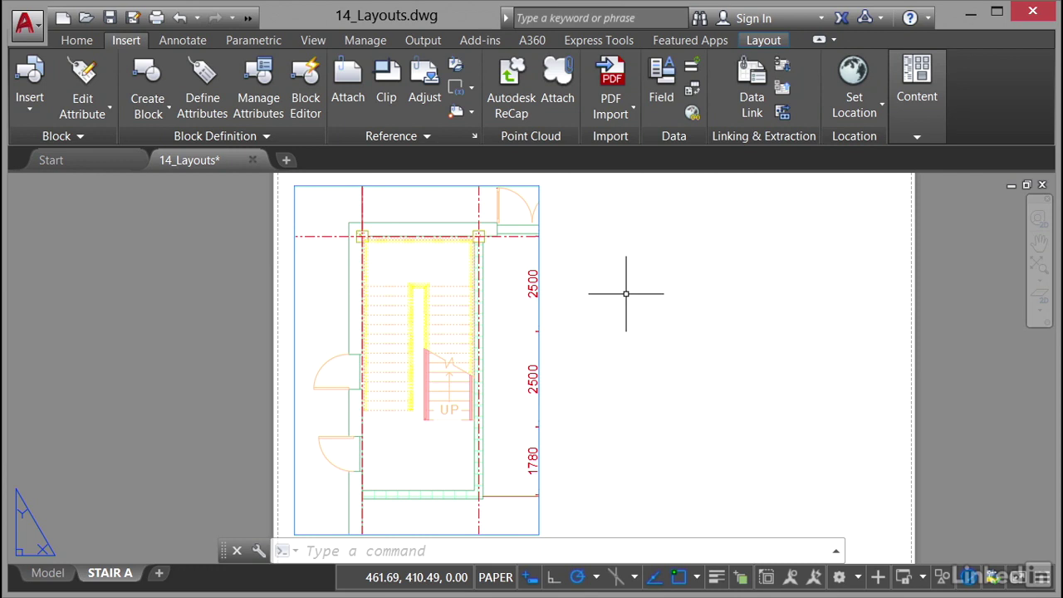
# Step: Activate model space inside the stair viewport and freeze the S-GRID and S-GRID-IDEN layers in that viewport only
pyautogui.click(77, 41)
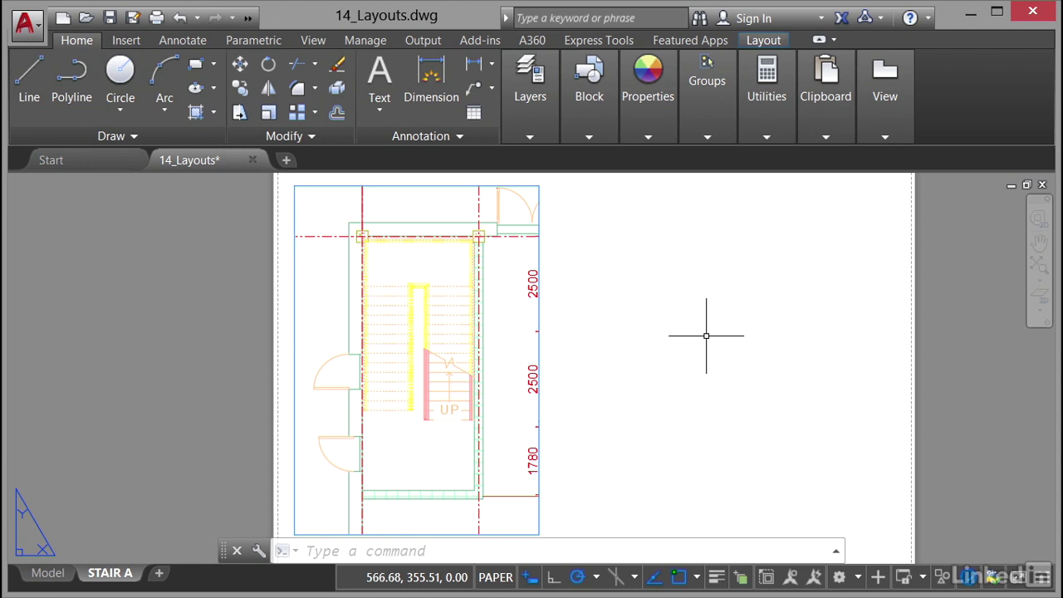
pyautogui.doubleClick(432, 211)
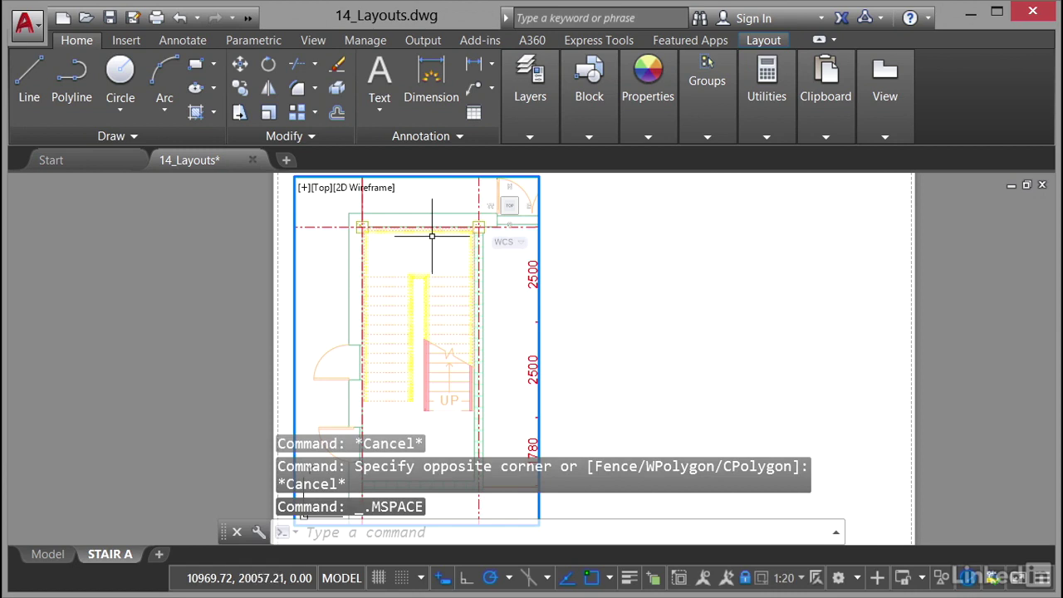
pyautogui.click(529, 141)
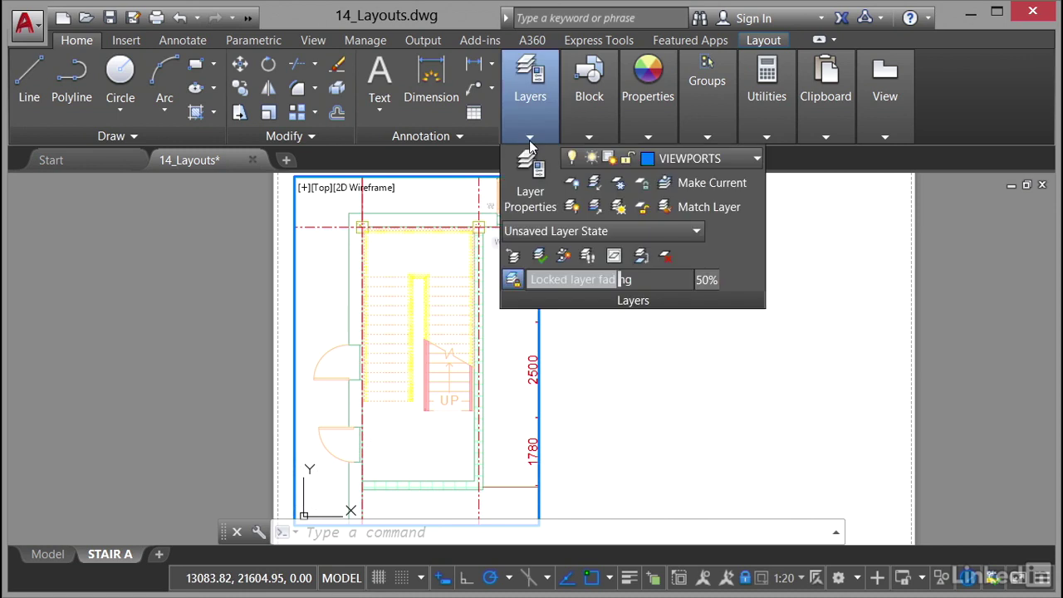
pyautogui.click(755, 159)
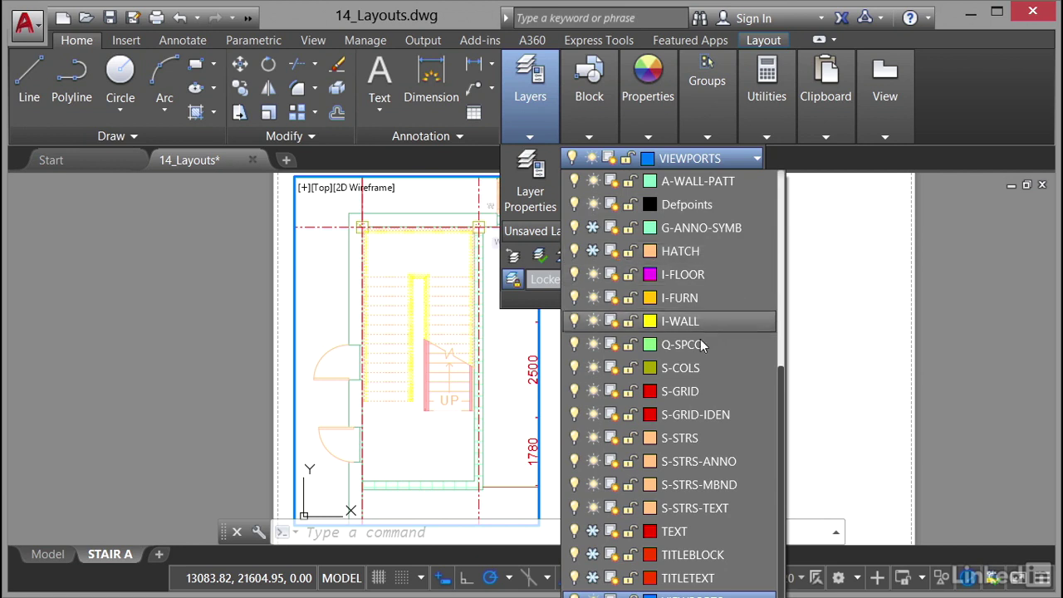
pyautogui.click(615, 397)
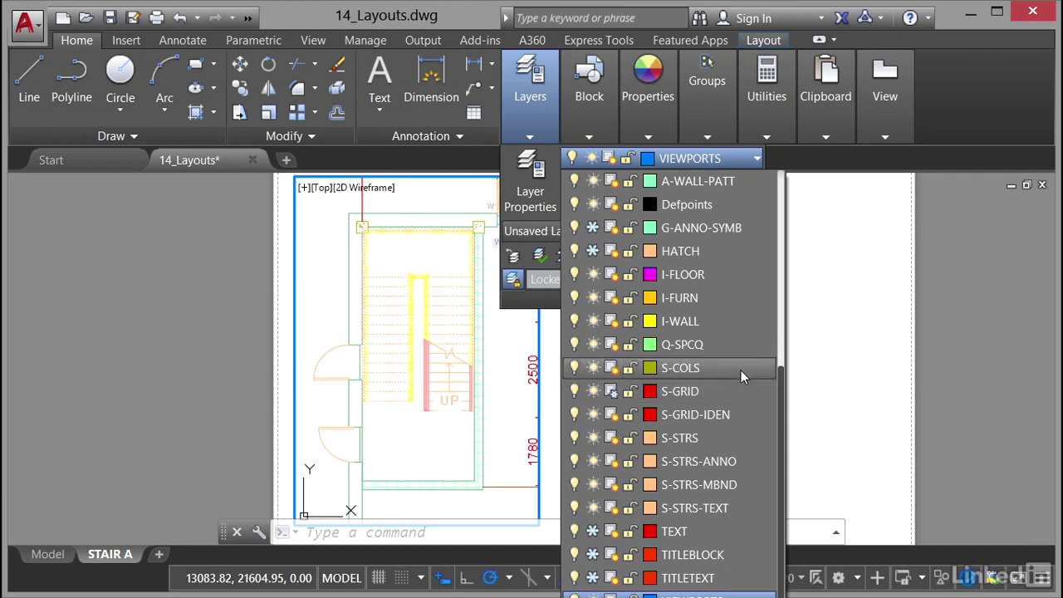
pyautogui.click(613, 418)
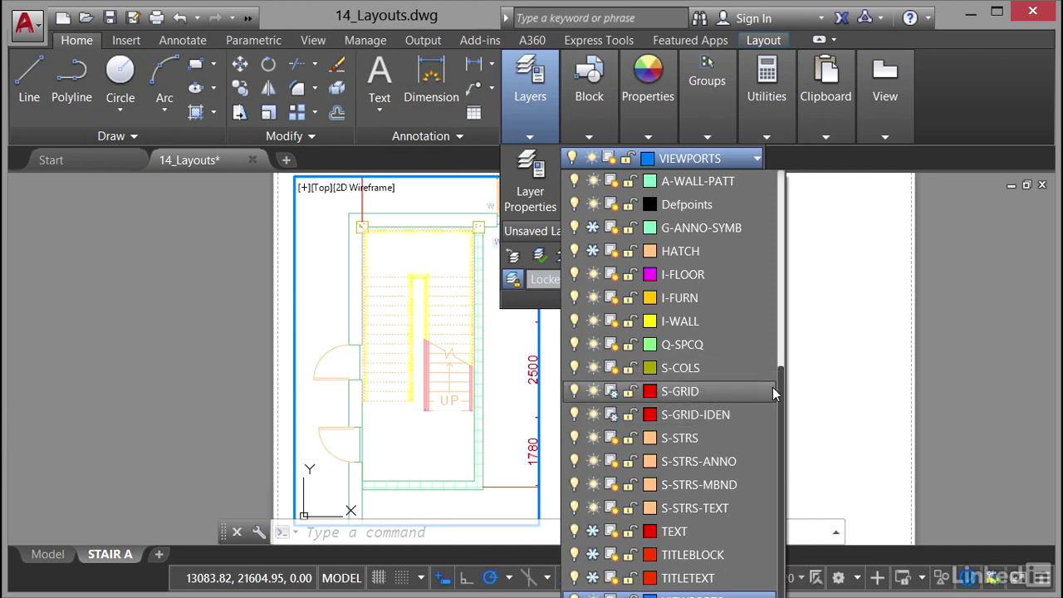
# Step: Freeze the A-ANNO-DIMS and A-ANNO-DIMS-100 layers in the current viewport, and return to paper space
pyautogui.scroll(1, 781, 388)
pyautogui.moveTo(781, 388); pyautogui.dragTo(800, 202)
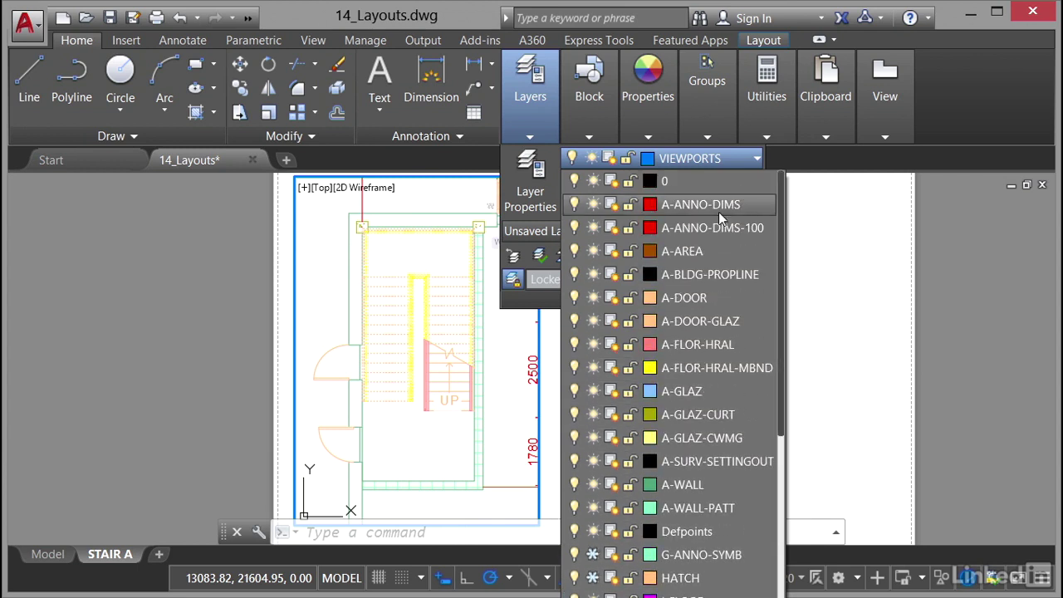
pyautogui.click(611, 205)
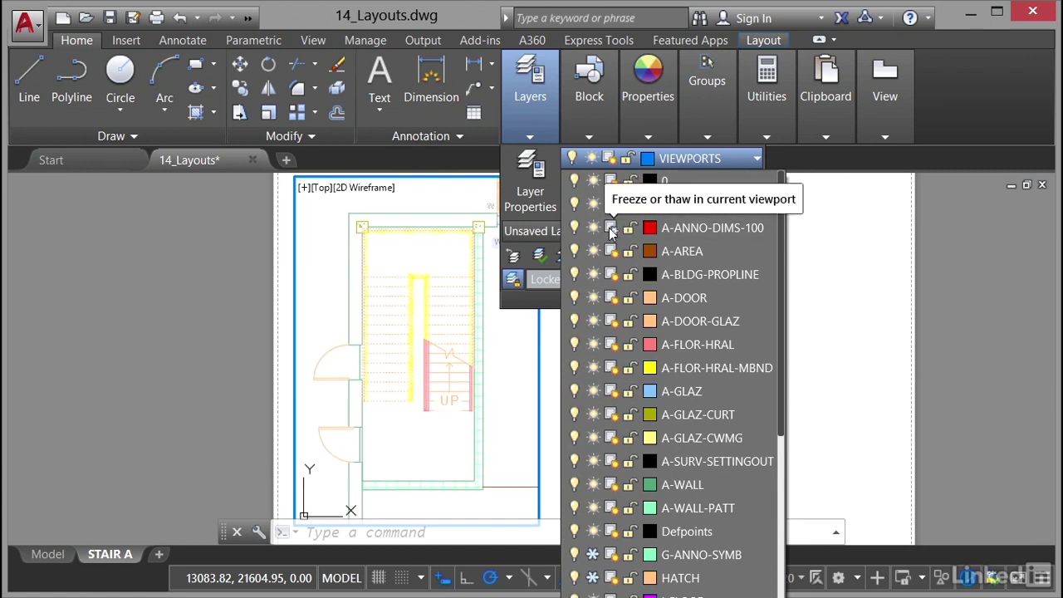
pyautogui.click(612, 229)
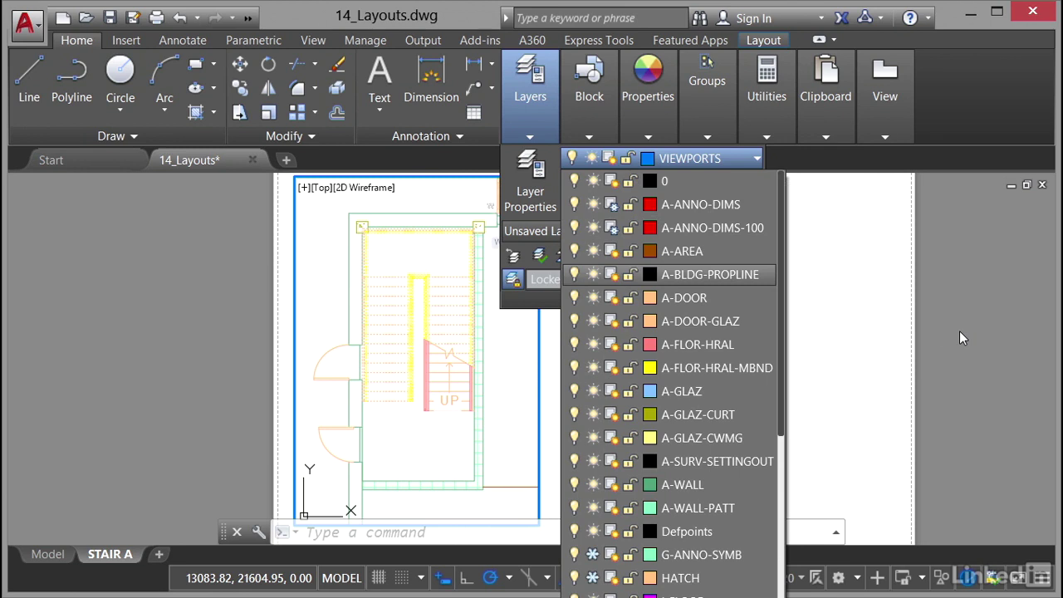
pyautogui.press('Escape')
pyautogui.press('Escape')
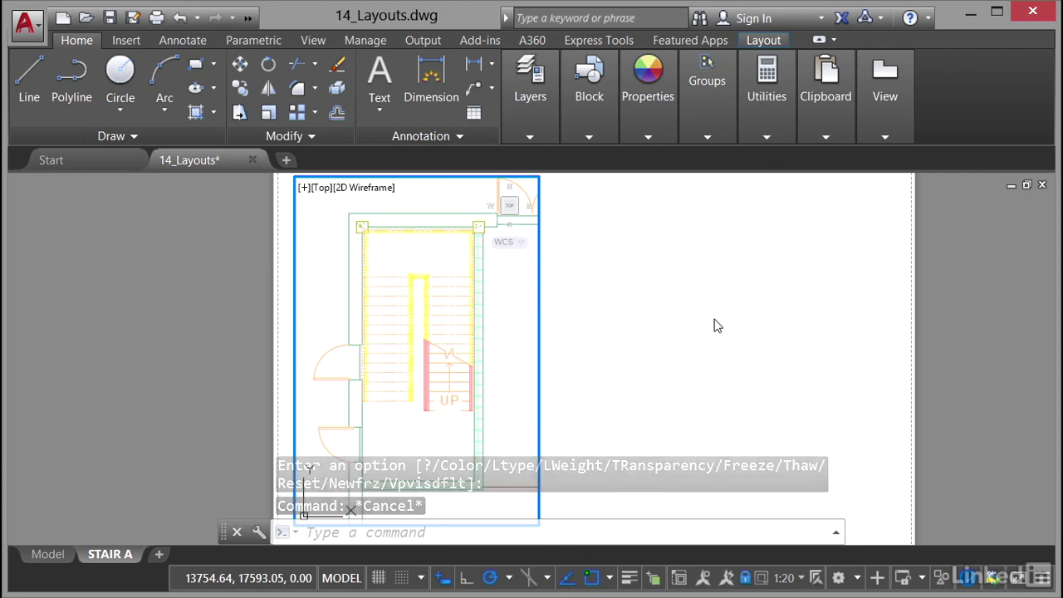
pyautogui.doubleClick(178, 309)
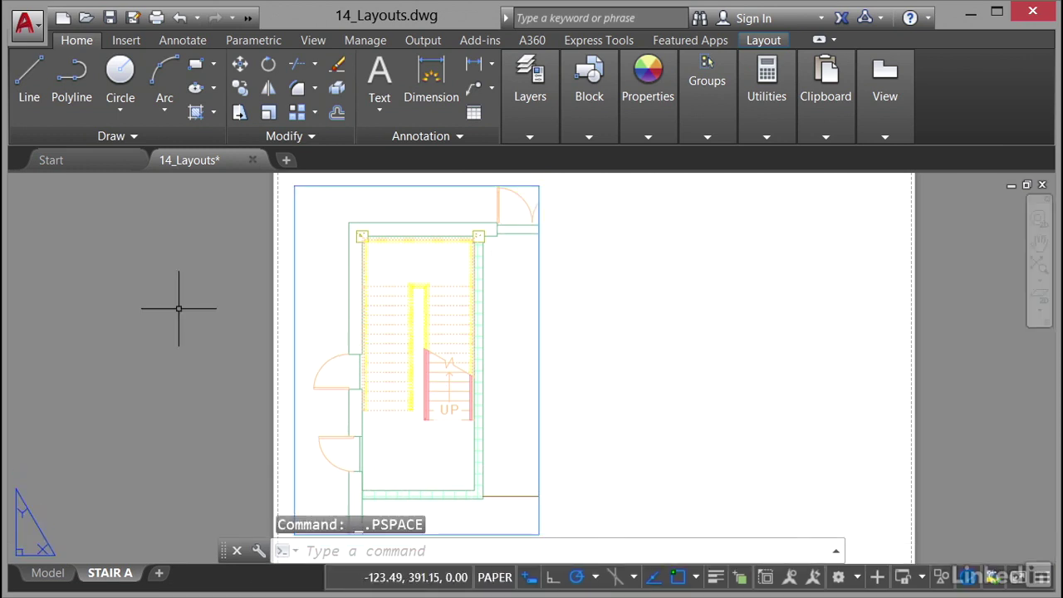
# Step: Switch to model space and check the grid lines and dimensions around the stair at the building's upper-left corner
pyautogui.scroll(-2, 178, 309)
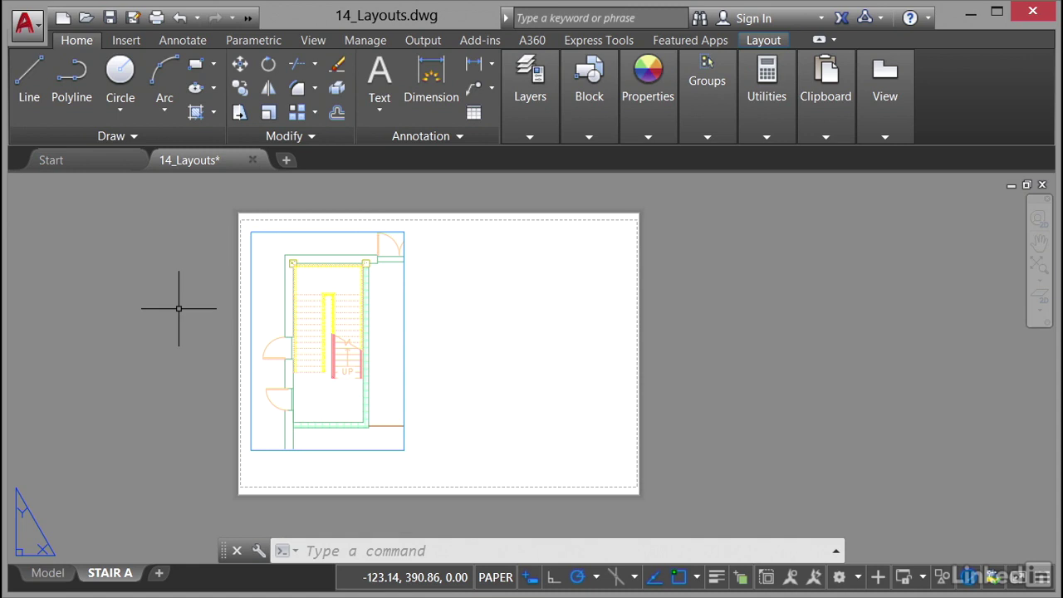
pyautogui.click(47, 573)
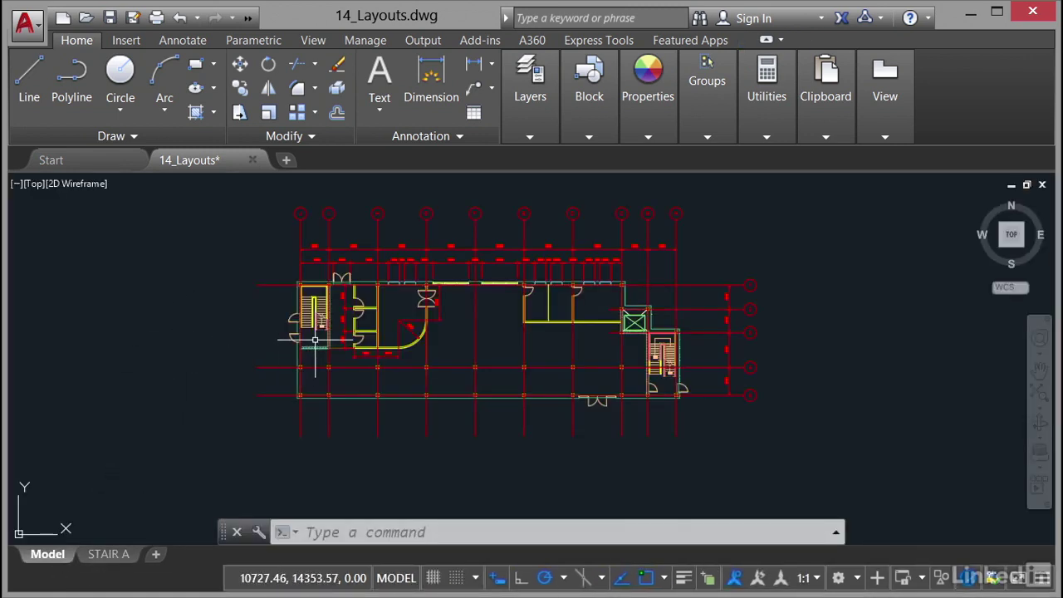
pyautogui.scroll(6, 315, 340)
pyautogui.moveTo(311, 333); pyautogui.dragTo(287, 478, button='middle')
pyautogui.moveTo(303, 285); pyautogui.dragTo(329, 267, button='middle')
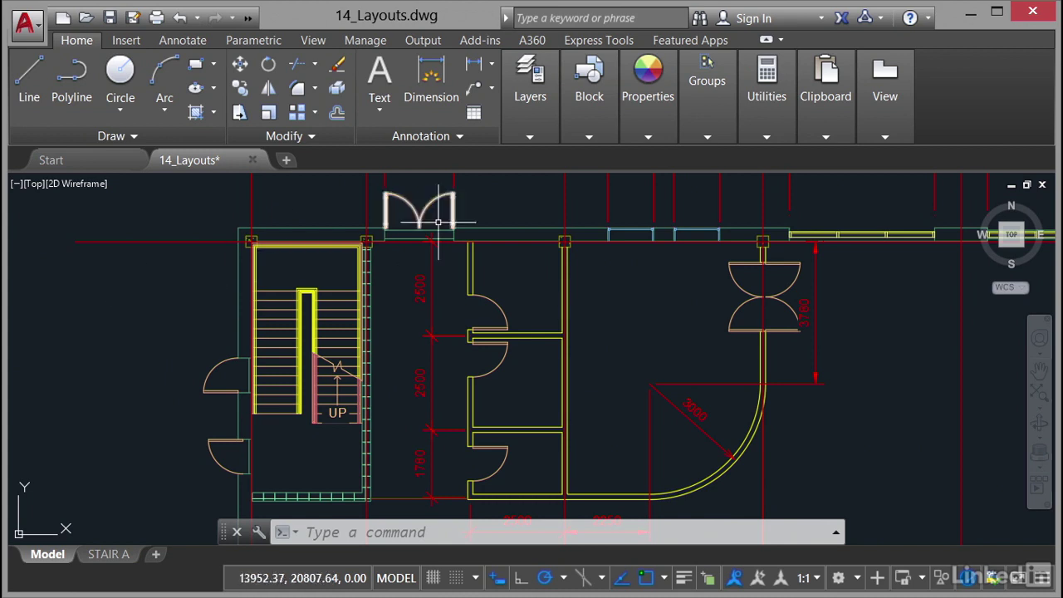
# Step: Review the layer properties in model space, including the new-viewport freeze settings, and return to the STAIR A layout
pyautogui.click(531, 141)
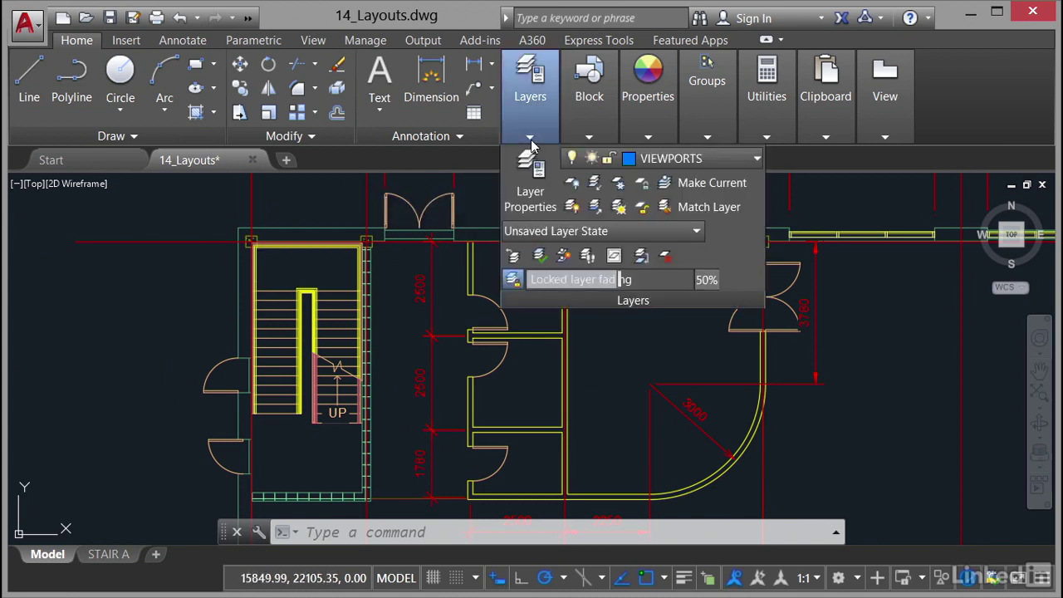
pyautogui.click(528, 175)
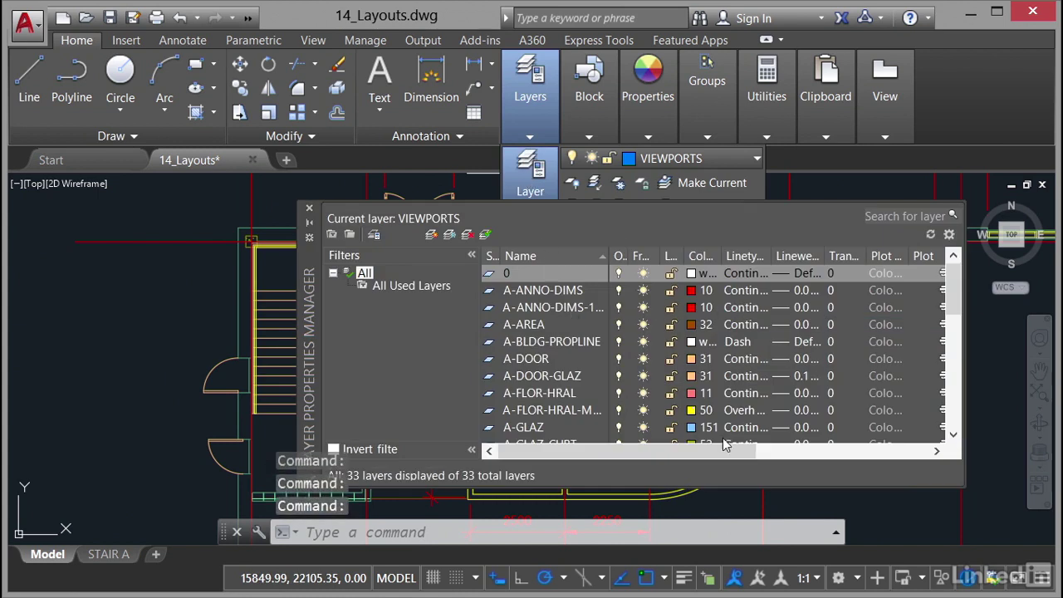
pyautogui.moveTo(720, 451); pyautogui.dragTo(826, 451)
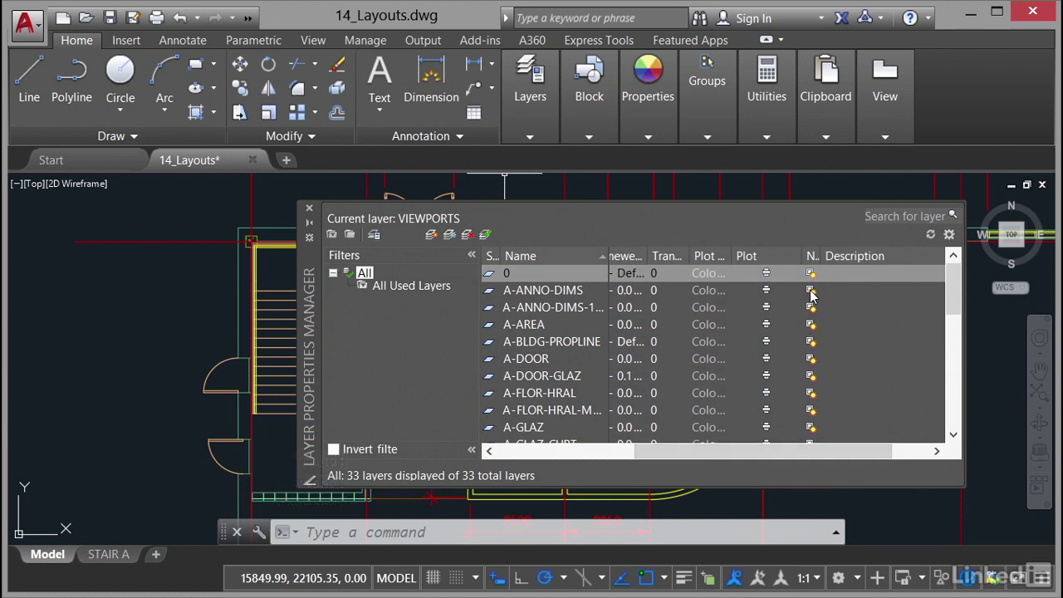
pyautogui.moveTo(755, 453); pyautogui.dragTo(572, 470)
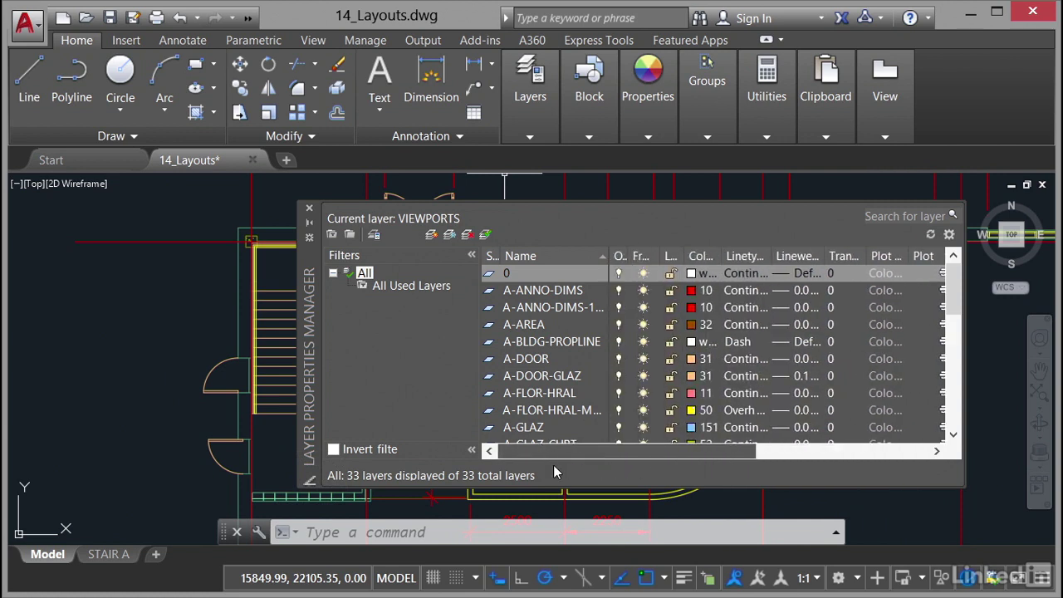
pyautogui.click(311, 209)
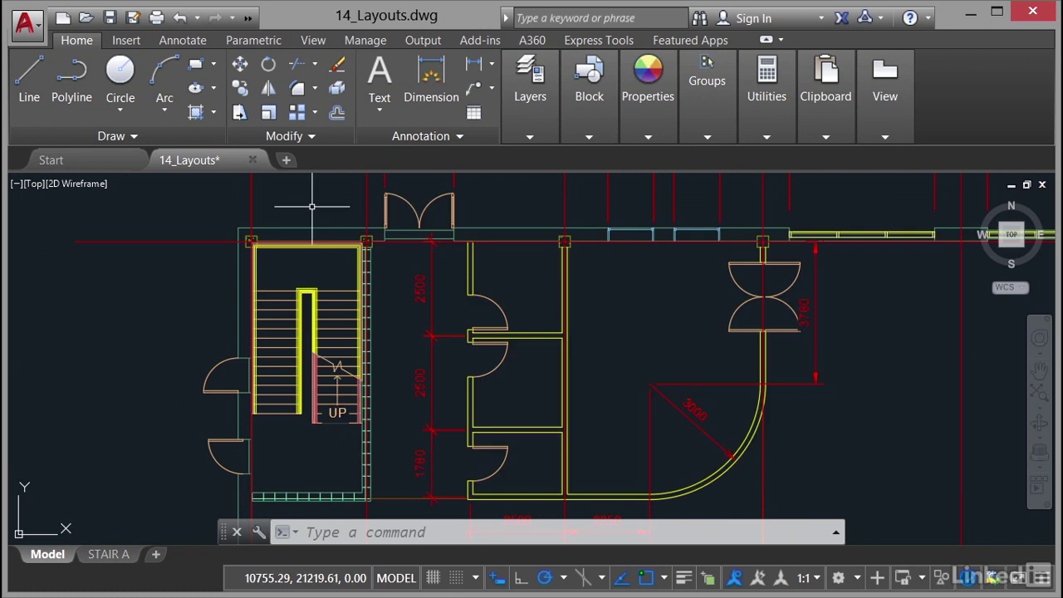
pyautogui.click(112, 555)
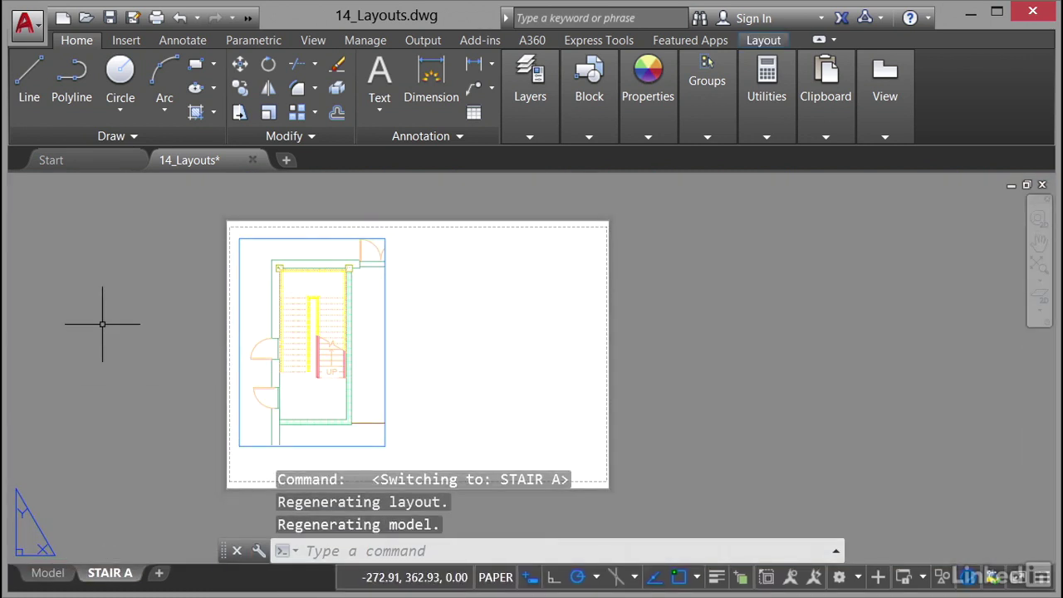